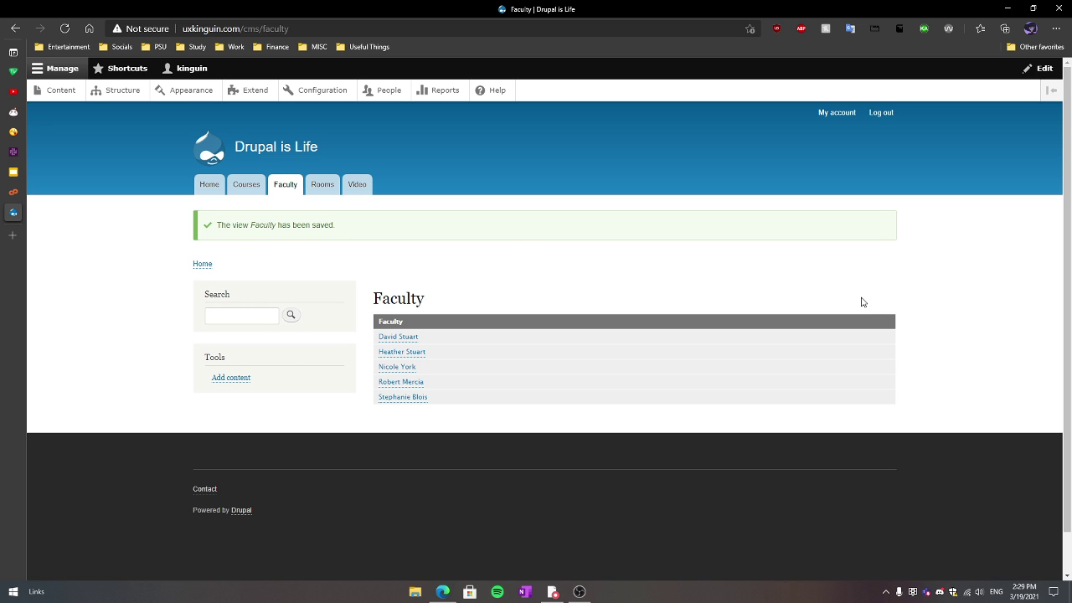
# Find the Structure item in the Drupal admin toolbar
pyautogui.moveTo(886, 321)
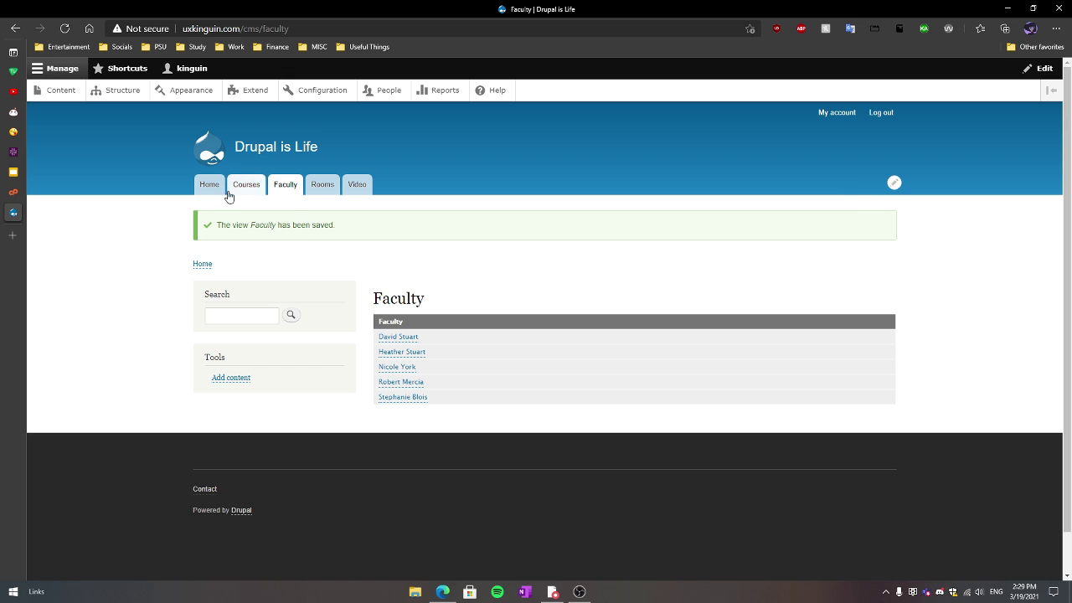
# Go to Structure and open the list of site views
pyautogui.click(122, 96)
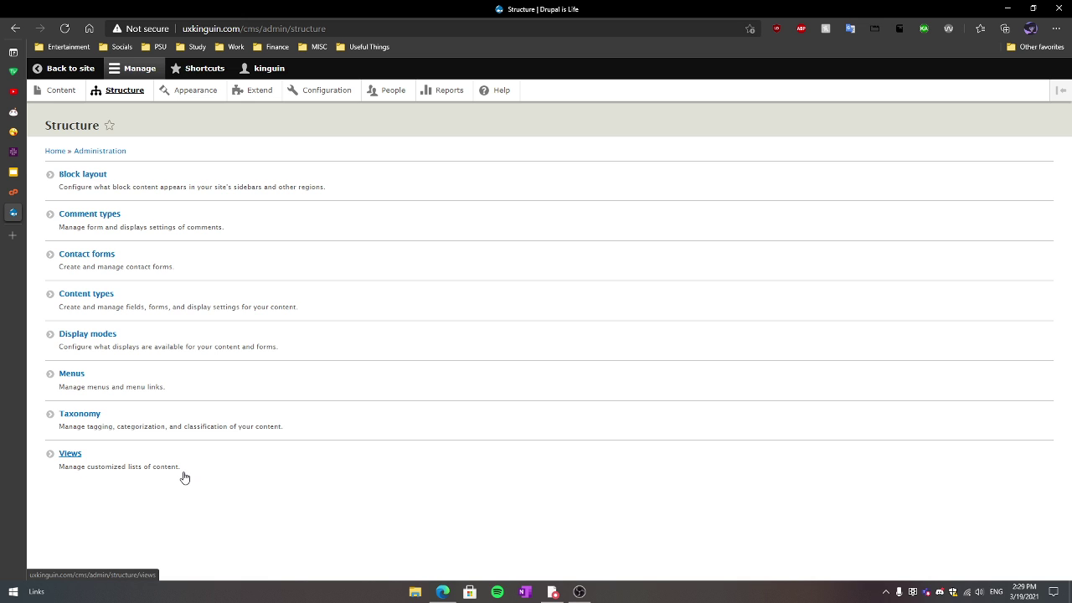
pyautogui.click(79, 461)
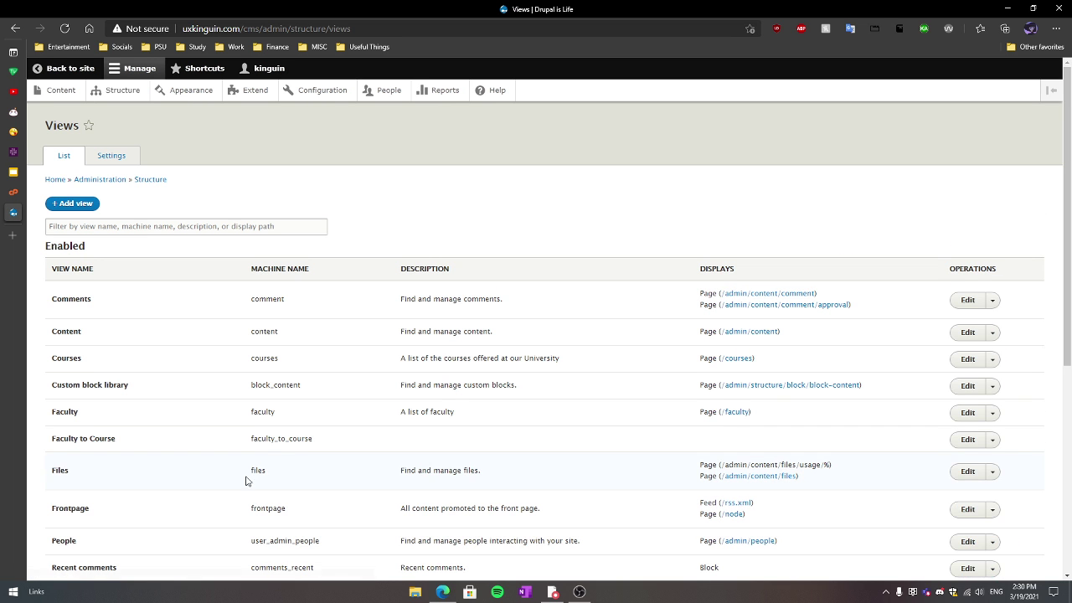
pyautogui.scroll(-2, 618, 391)
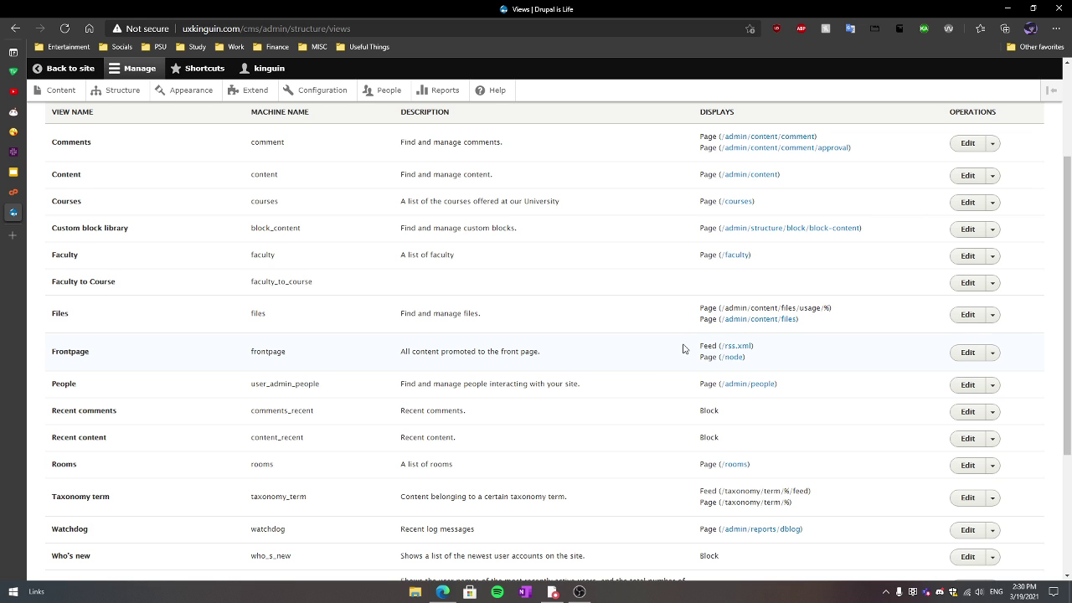
pyautogui.scroll(1, 678, 341)
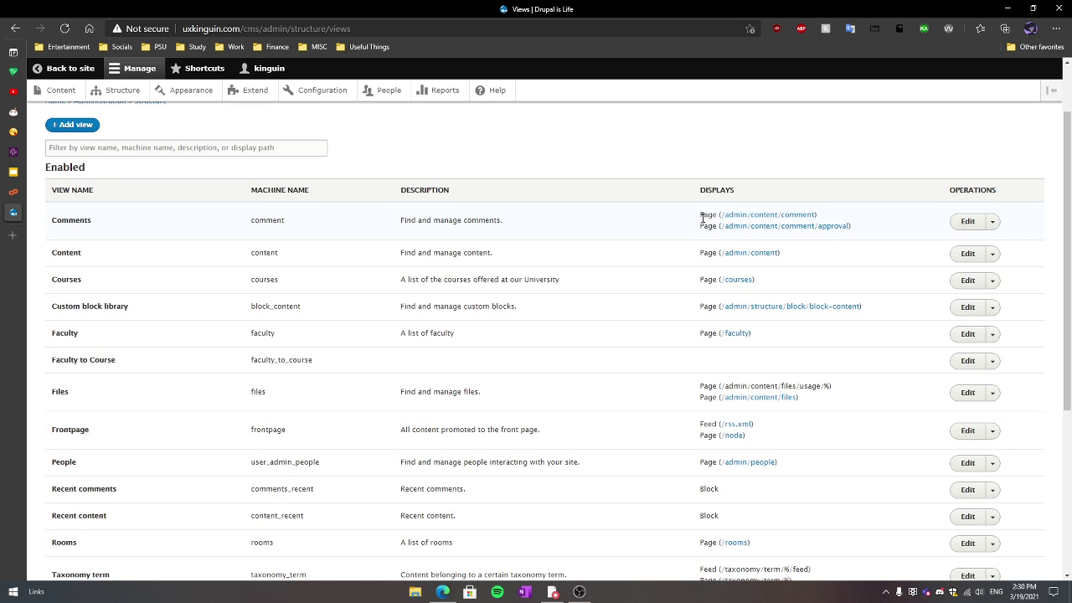
# Look through the views list to find the Faculty view's row
pyautogui.doubleClick(702, 216)
pyautogui.moveTo(708, 215); pyautogui.dragTo(718, 228)
pyautogui.scroll(-3, 705, 277)
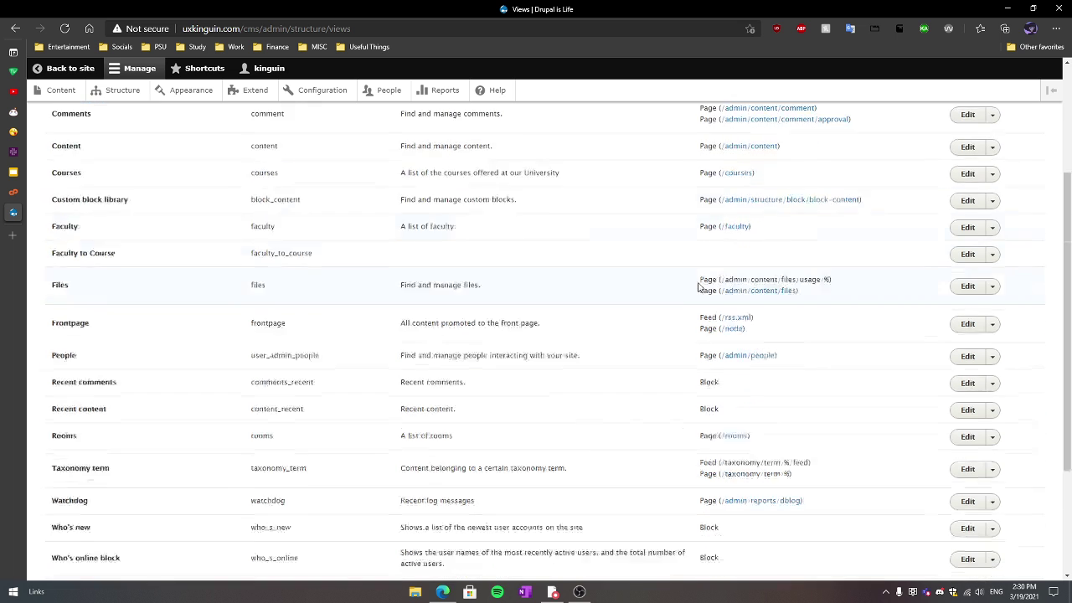
pyautogui.doubleClick(706, 235)
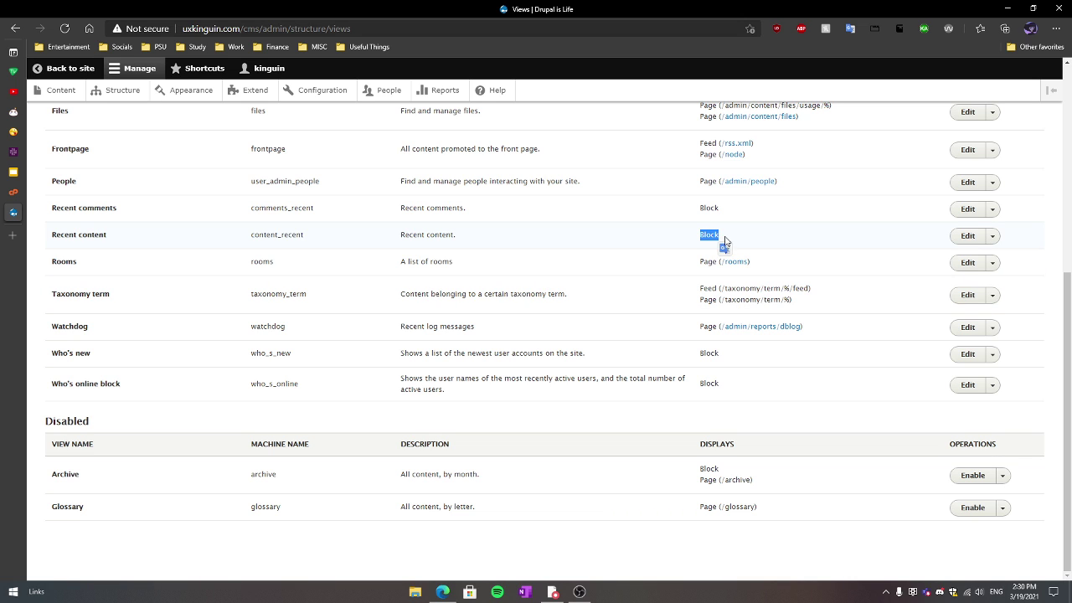
pyautogui.click(694, 251)
pyautogui.doubleClick(704, 288)
pyautogui.click(703, 231)
pyautogui.scroll(2, 703, 232)
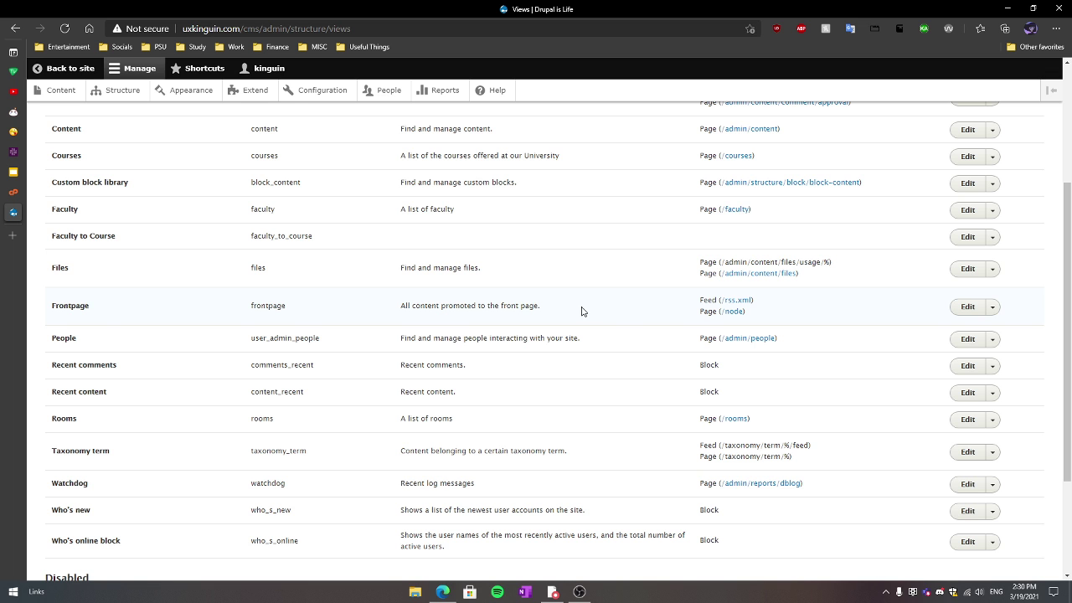
pyautogui.scroll(-1, 616, 319)
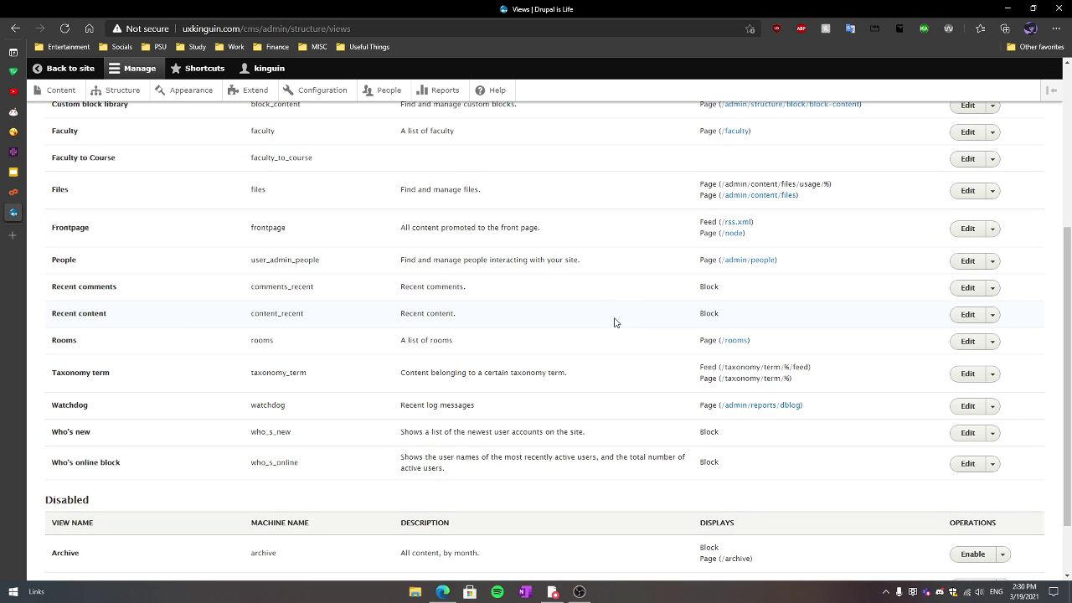
pyautogui.scroll(2, 613, 323)
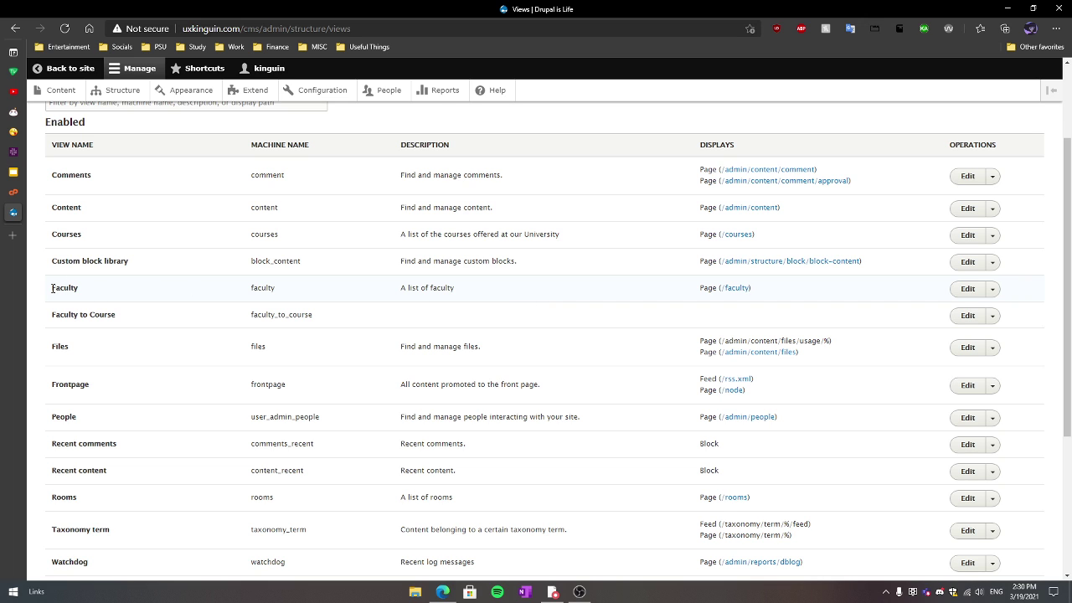
pyautogui.moveTo(52, 288); pyautogui.dragTo(81, 292)
pyautogui.click(78, 289)
# Open the Faculty view for editing and scroll down to its preview
pyautogui.click(967, 291)
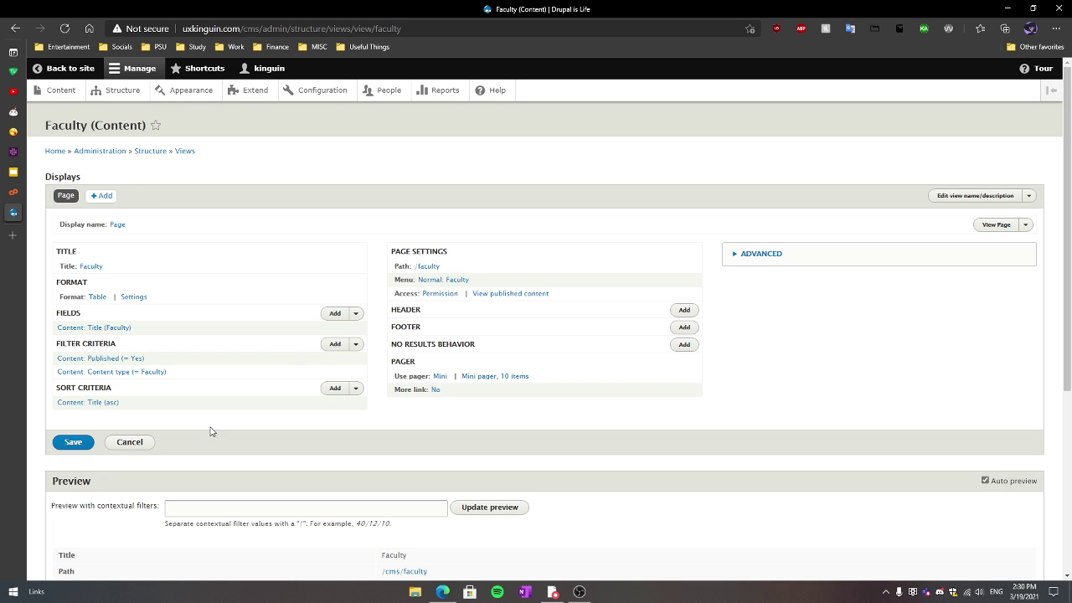
pyautogui.scroll(-2, 117, 427)
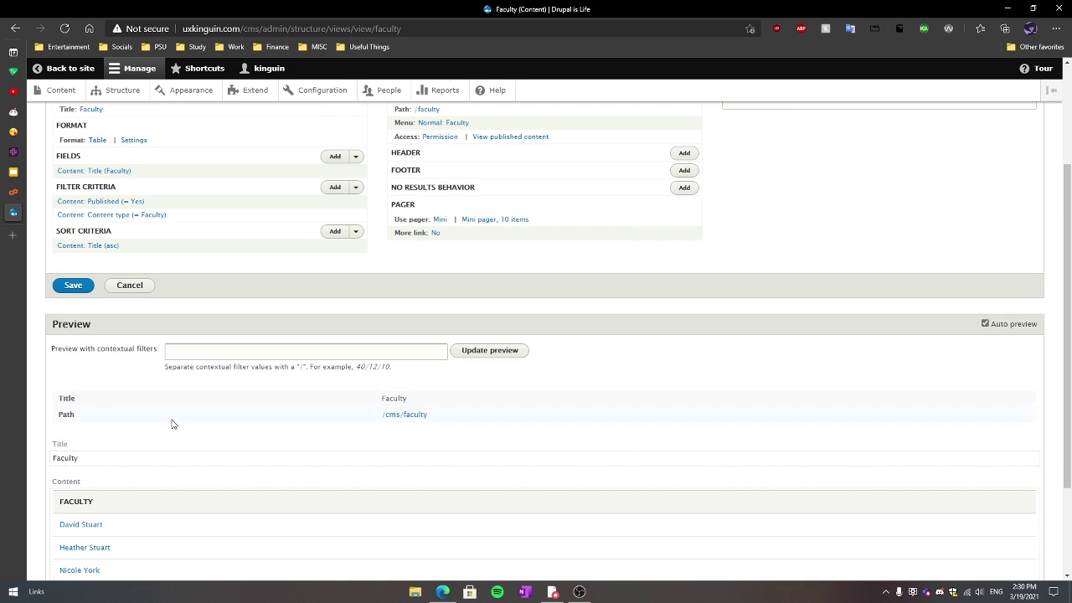
pyautogui.scroll(-2, 213, 387)
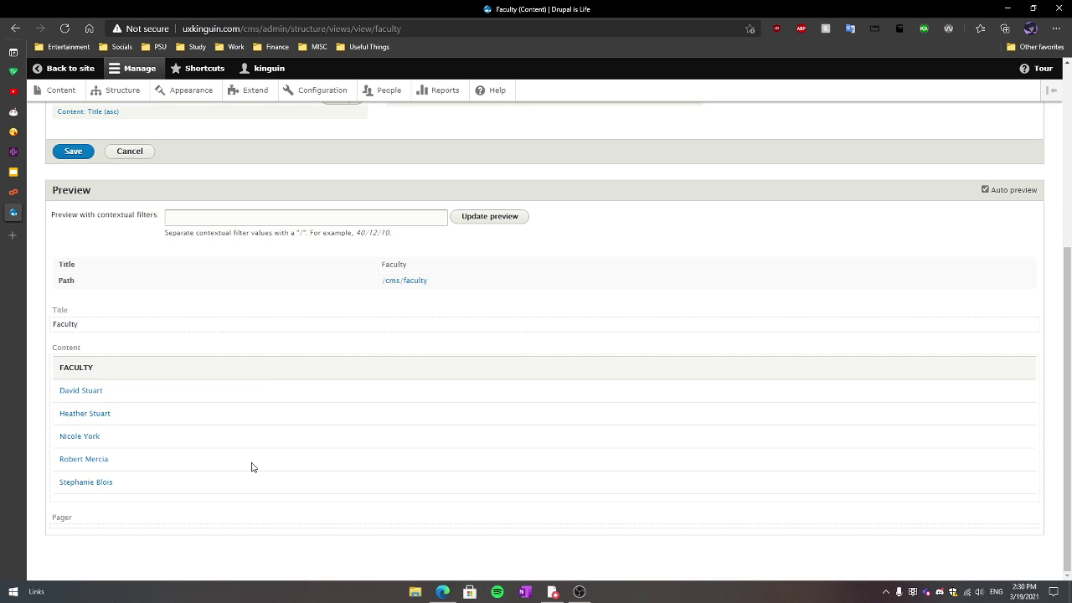
# Turn Auto preview off and back on, then return to the Fields section
pyautogui.click(988, 190)
pyautogui.click(985, 190)
pyautogui.scroll(2, 586, 382)
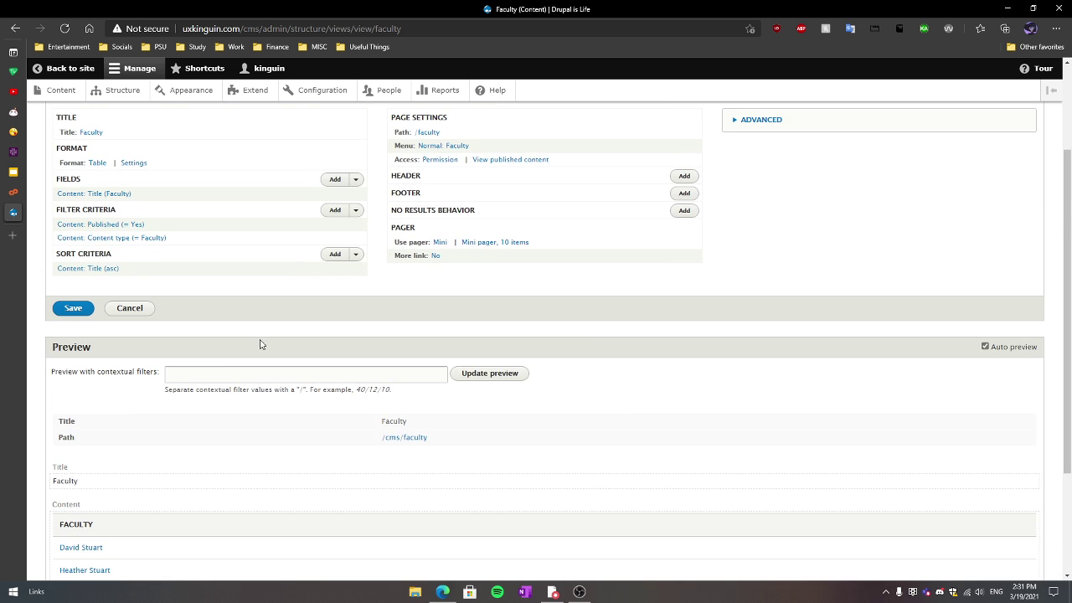
pyautogui.scroll(2, 260, 344)
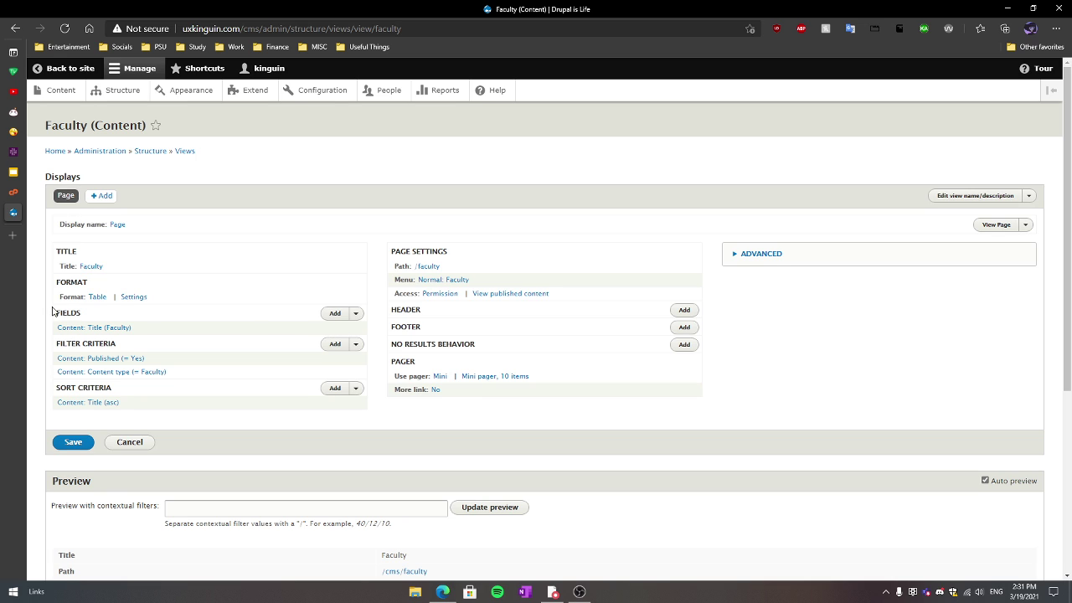
pyautogui.moveTo(57, 313); pyautogui.dragTo(84, 316)
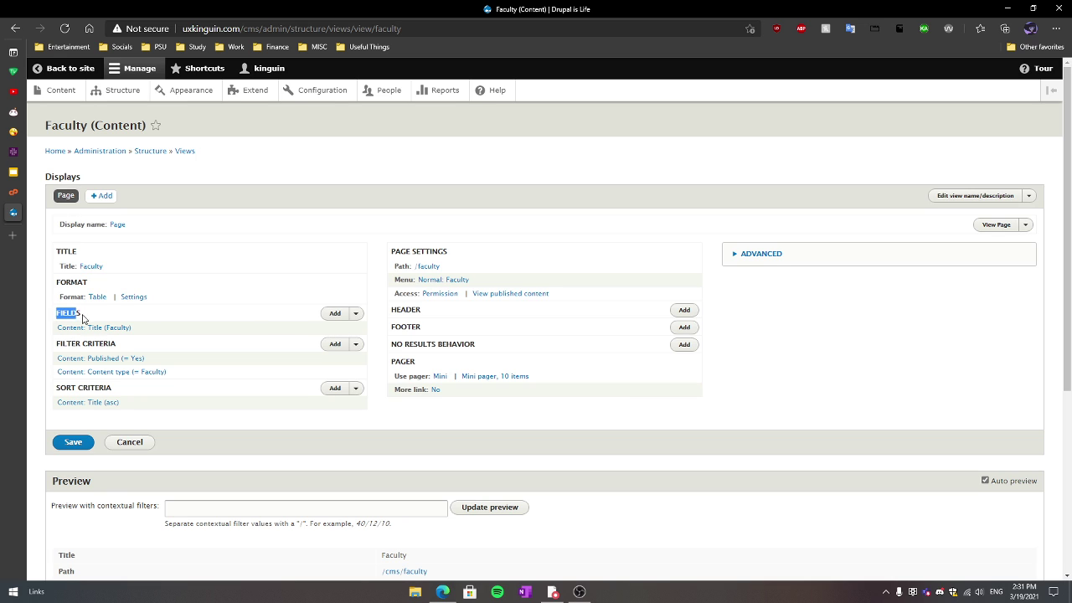
# Select the Courses and PSU ID fields in Add fields and start configuring them
pyautogui.click(140, 312)
pyautogui.click(332, 314)
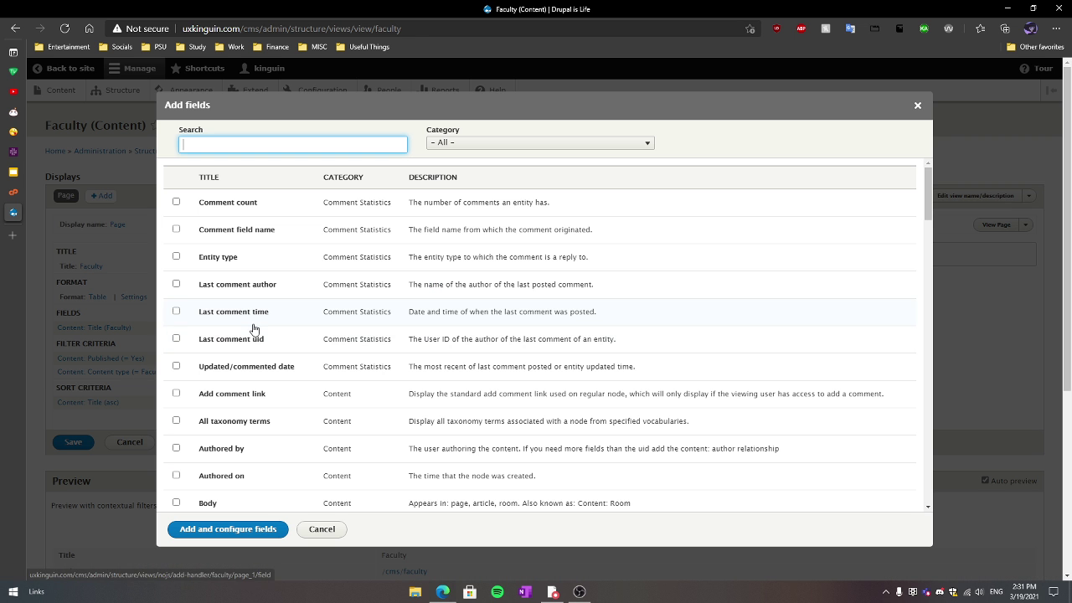
pyautogui.scroll(-2, 283, 352)
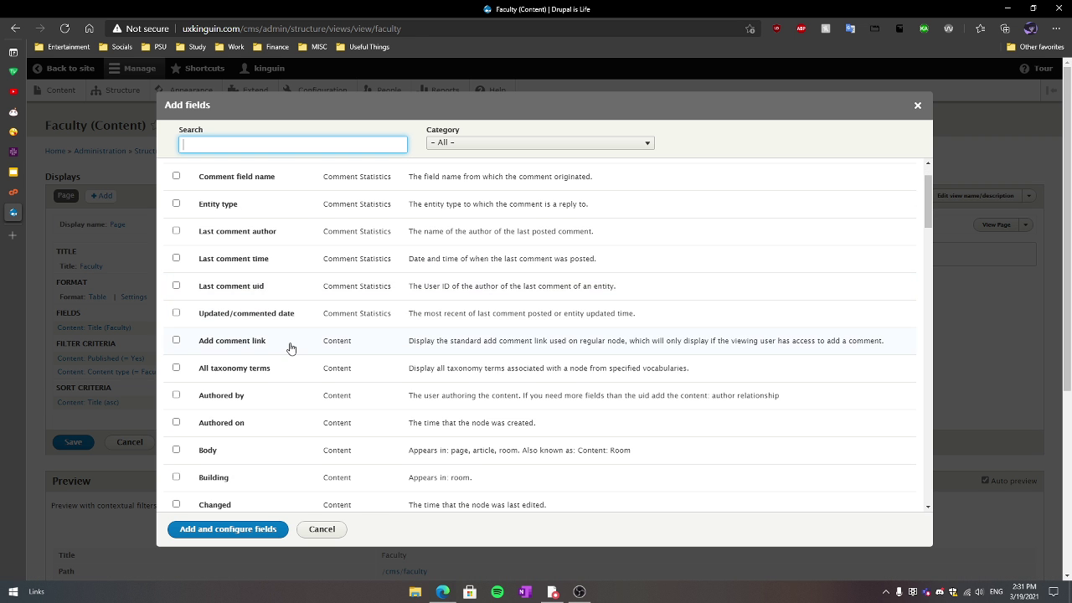
pyautogui.scroll(-1, 335, 287)
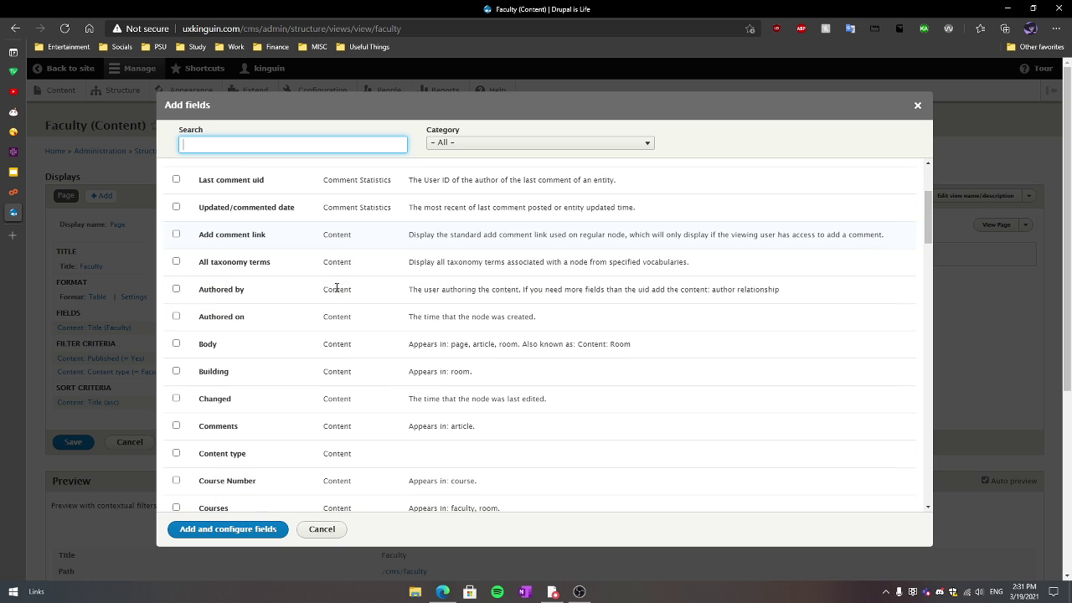
pyautogui.scroll(-2, 589, 278)
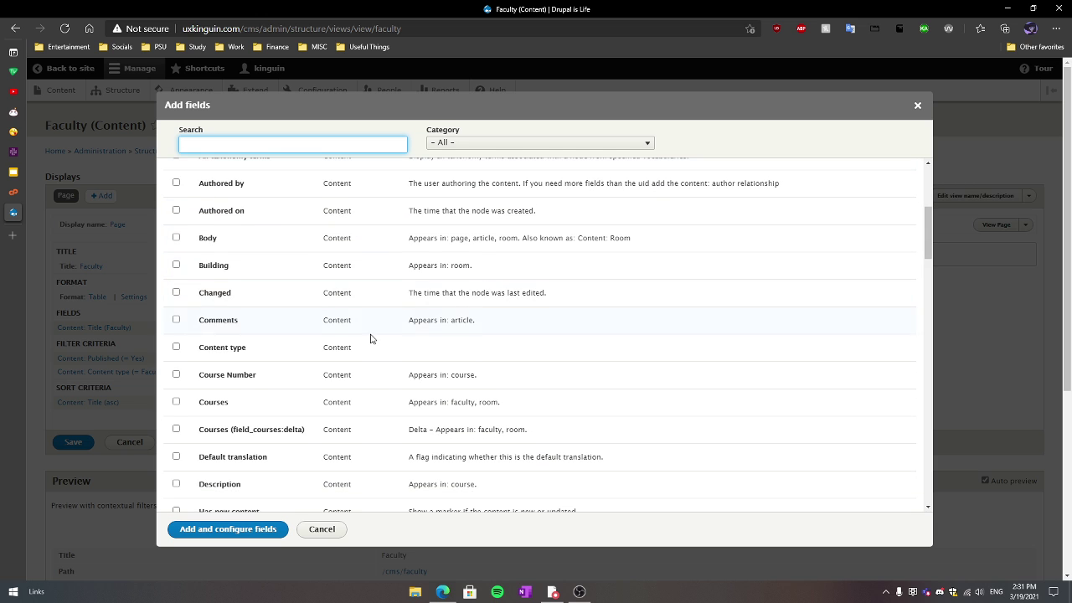
pyautogui.scroll(-1, 452, 320)
pyautogui.click(177, 348)
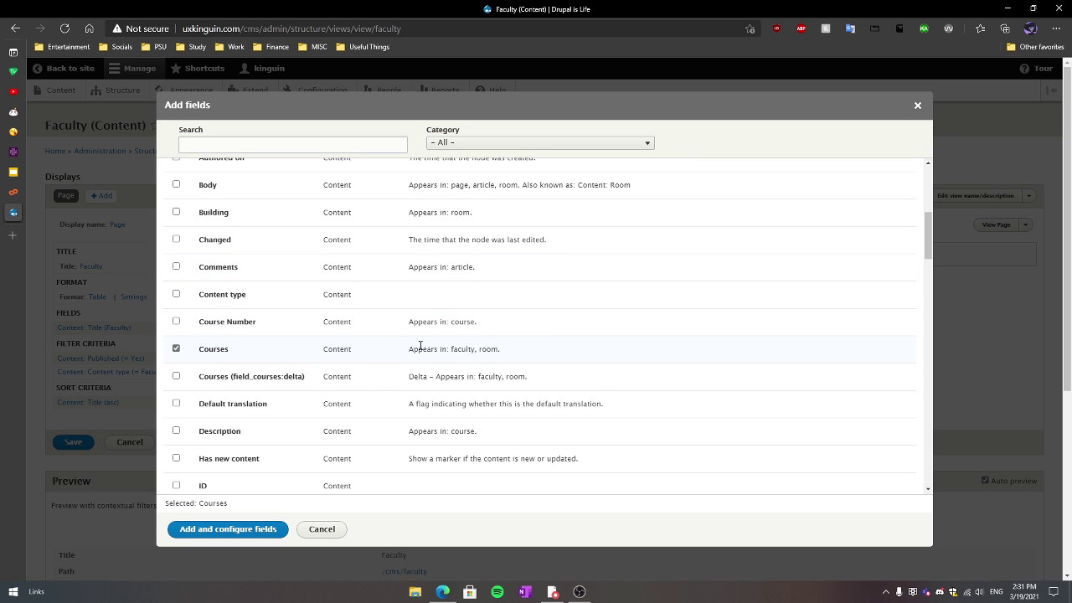
pyautogui.scroll(-6, 420, 346)
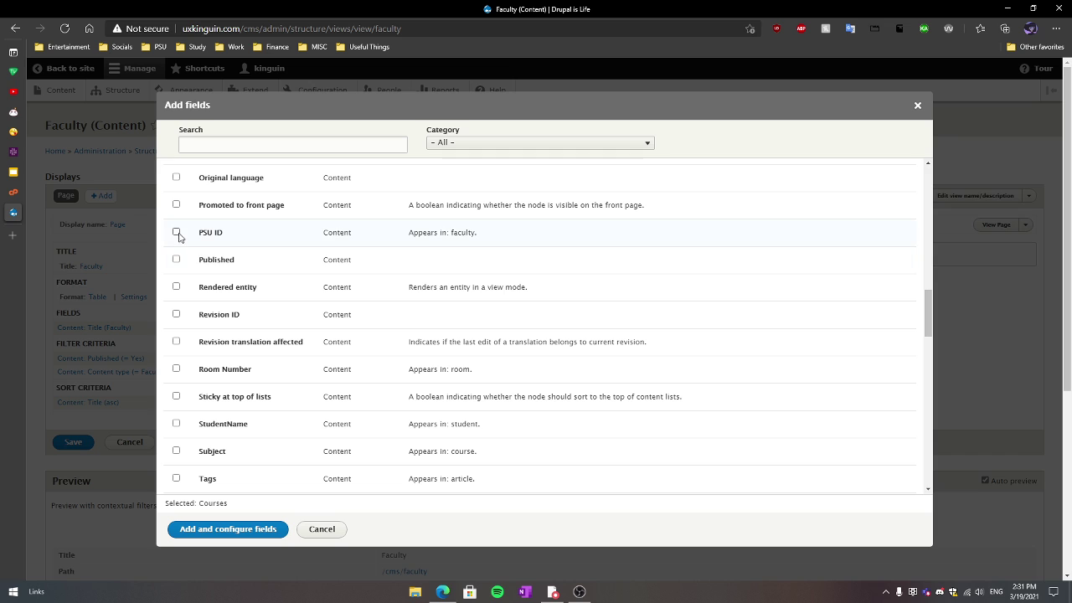
pyautogui.click(177, 232)
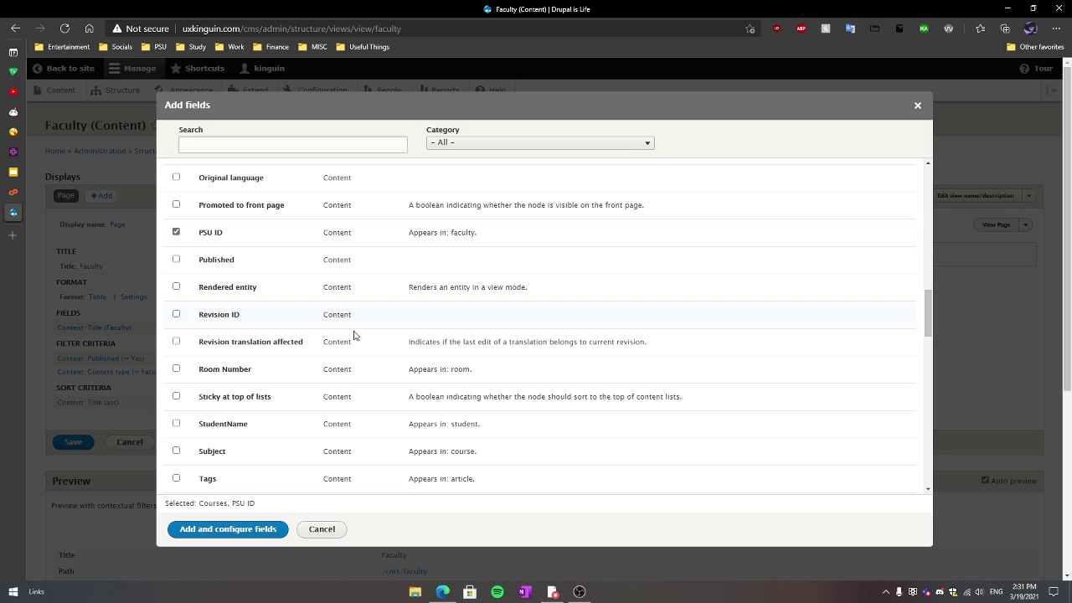
pyautogui.click(260, 531)
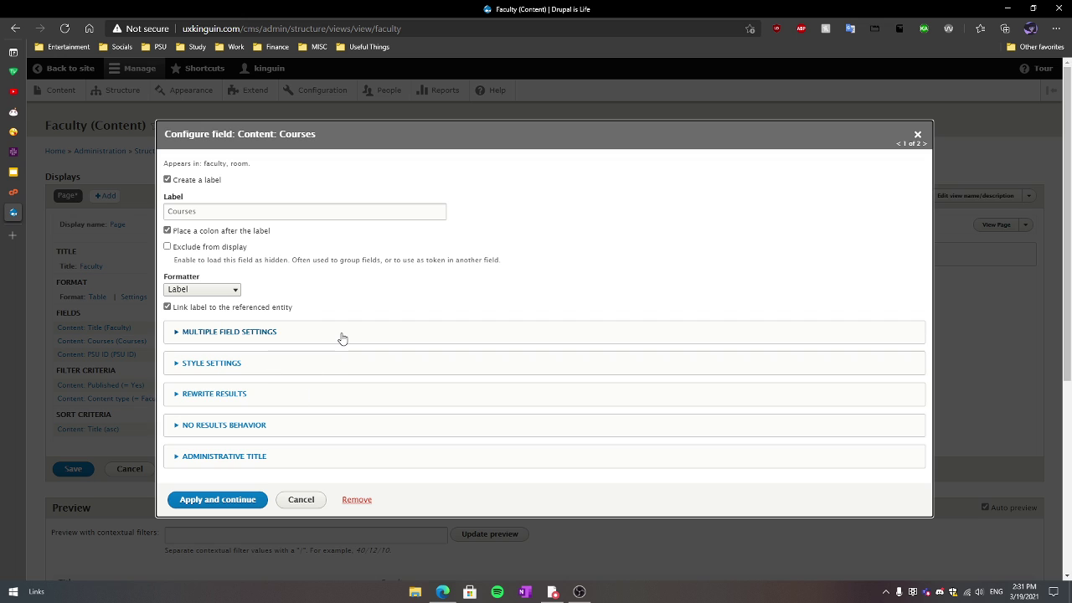
# Accept the Courses field with its default multiple-value settings
pyautogui.click(276, 336)
pyautogui.click(276, 334)
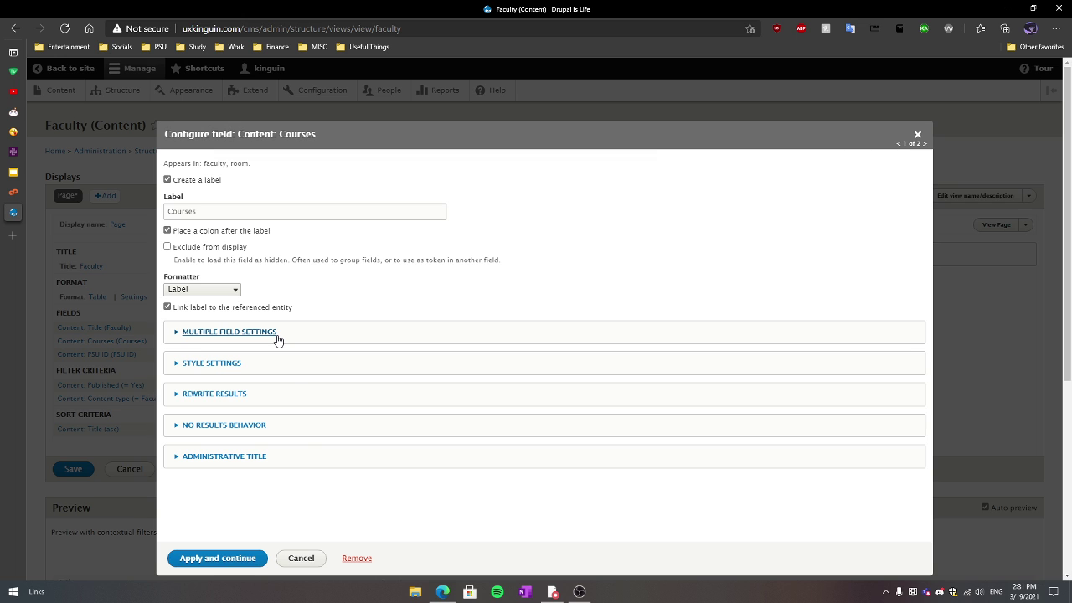
pyautogui.click(240, 564)
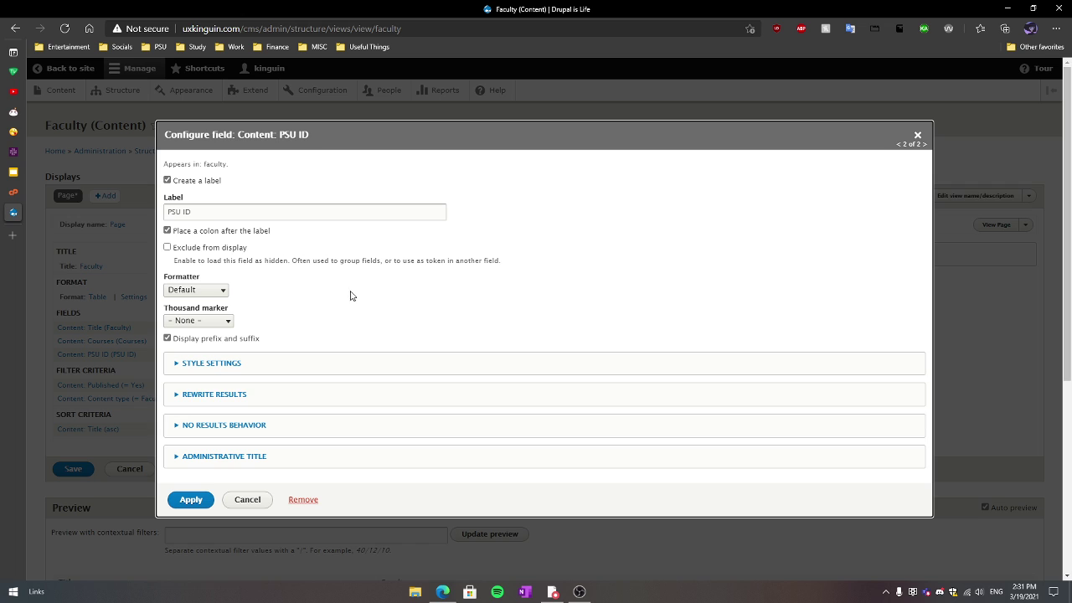
# Set the PSU ID field's thousand marker to Thin space and apply
pyautogui.moveTo(501, 262); pyautogui.dragTo(443, 260)
pyautogui.click(521, 266)
pyautogui.click(228, 323)
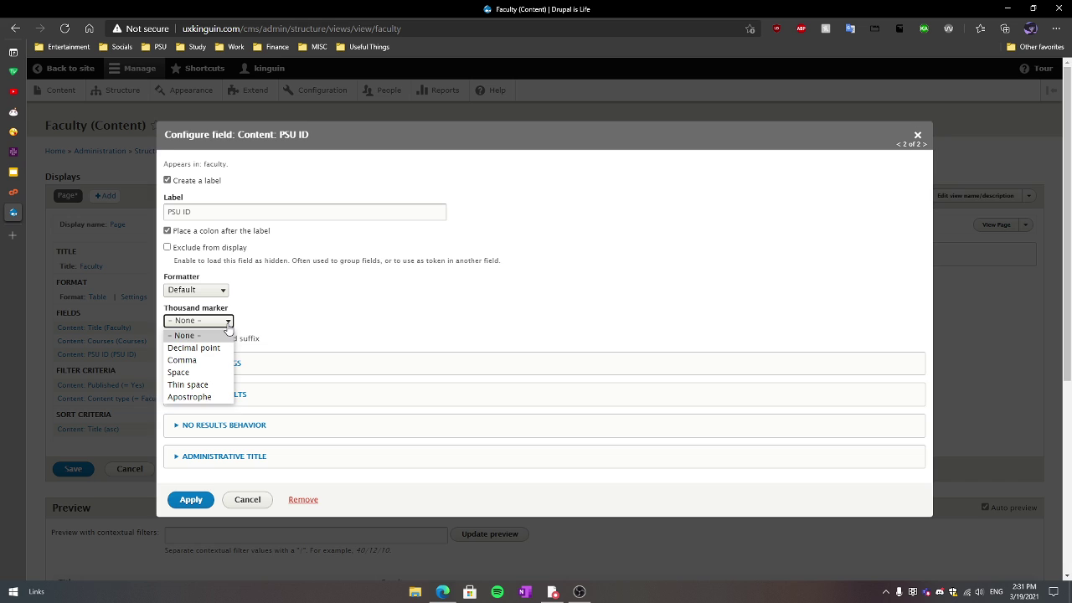
pyautogui.click(210, 386)
pyautogui.scroll(-2, 274, 326)
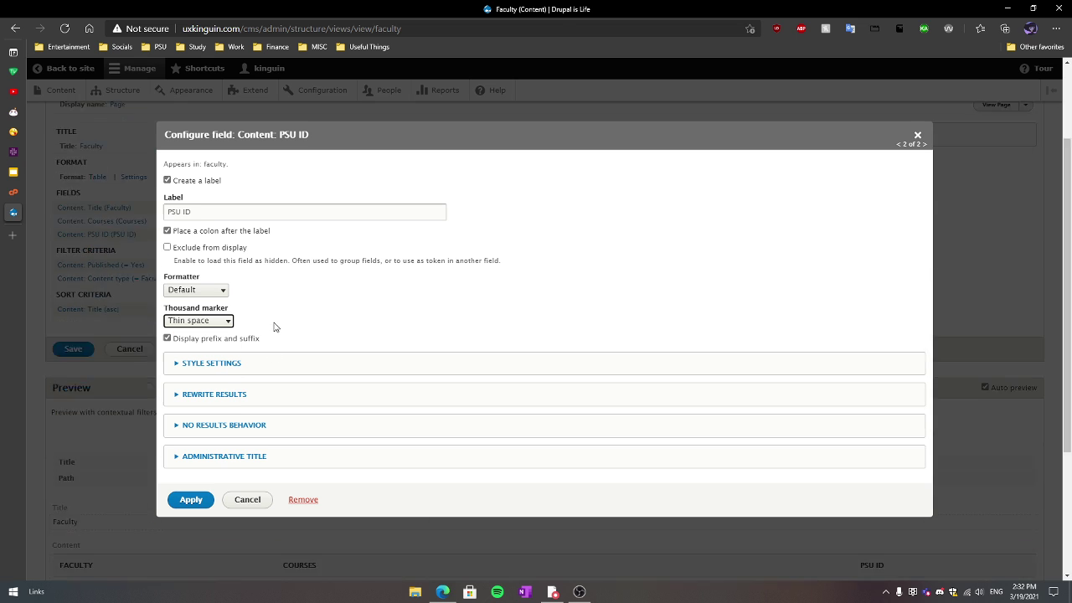
pyautogui.click(195, 501)
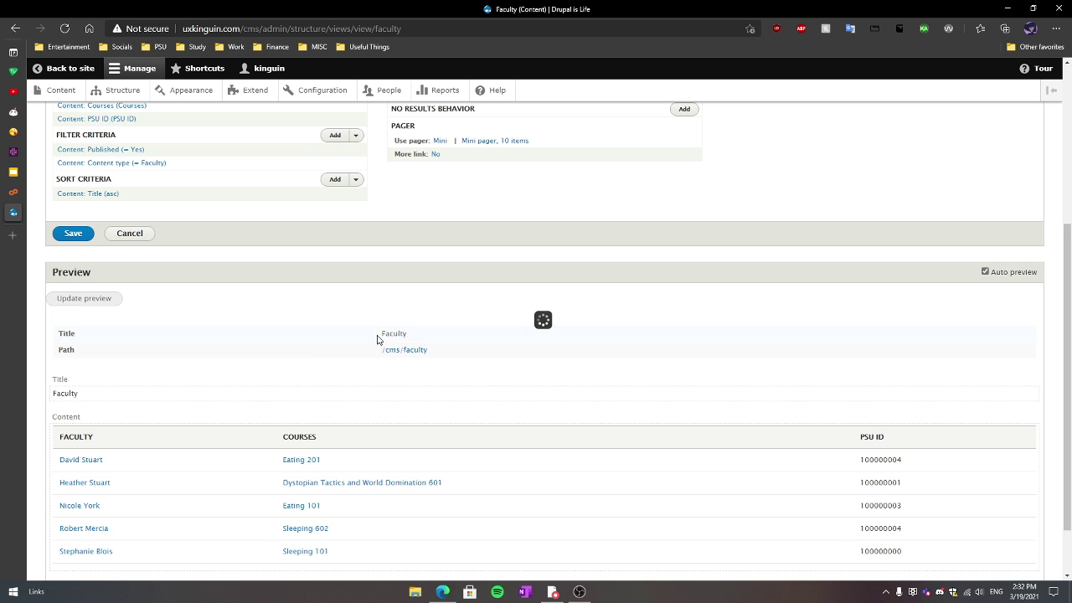
# Save the Faculty view and return to the public Faculty page
pyautogui.scroll(-1, 868, 314)
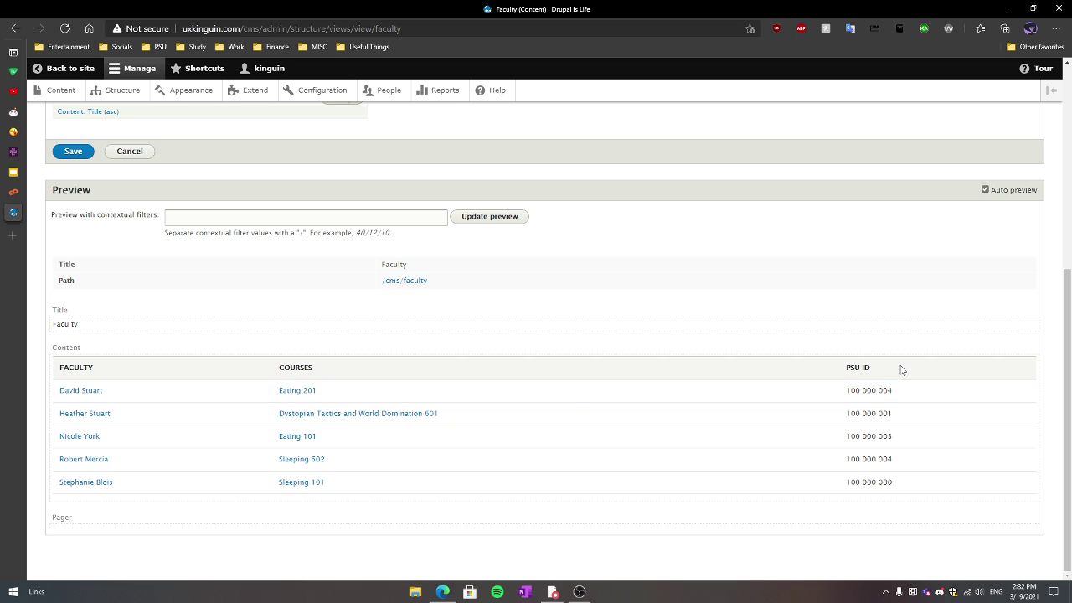
pyautogui.scroll(1, 303, 391)
pyautogui.scroll(2, 304, 391)
pyautogui.click(73, 385)
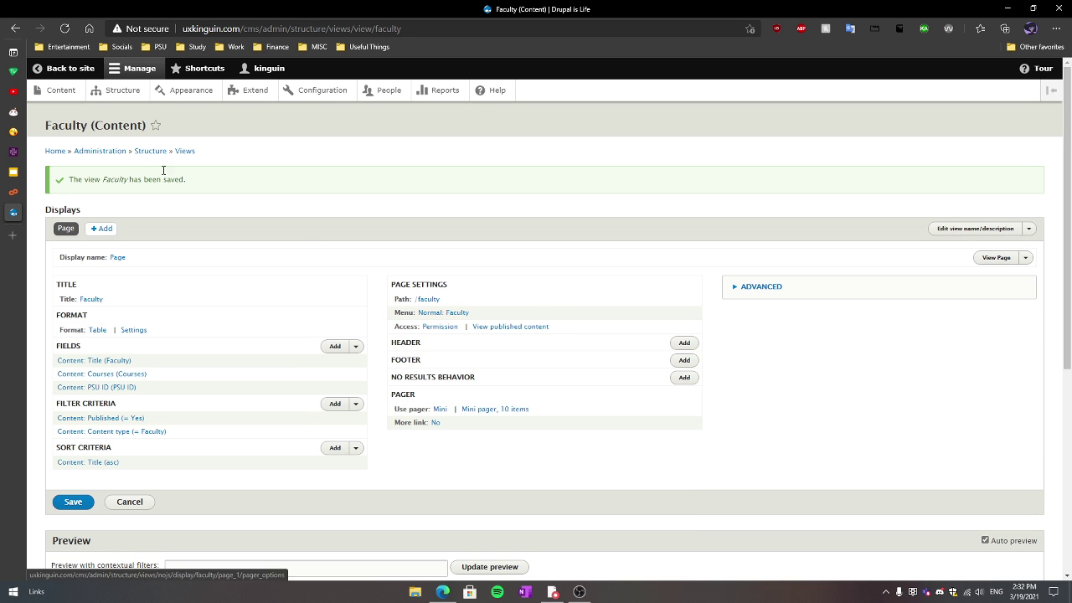
pyautogui.click(75, 67)
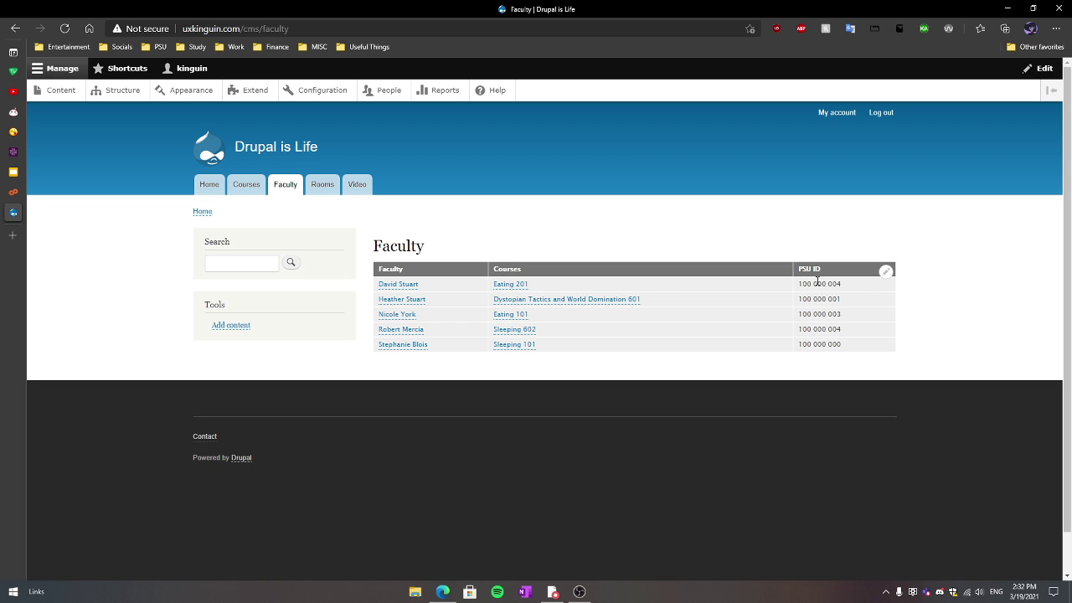
# Select a PSU ID value to confirm its thin-space grouping, then deselect it
pyautogui.moveTo(803, 284); pyautogui.dragTo(854, 289)
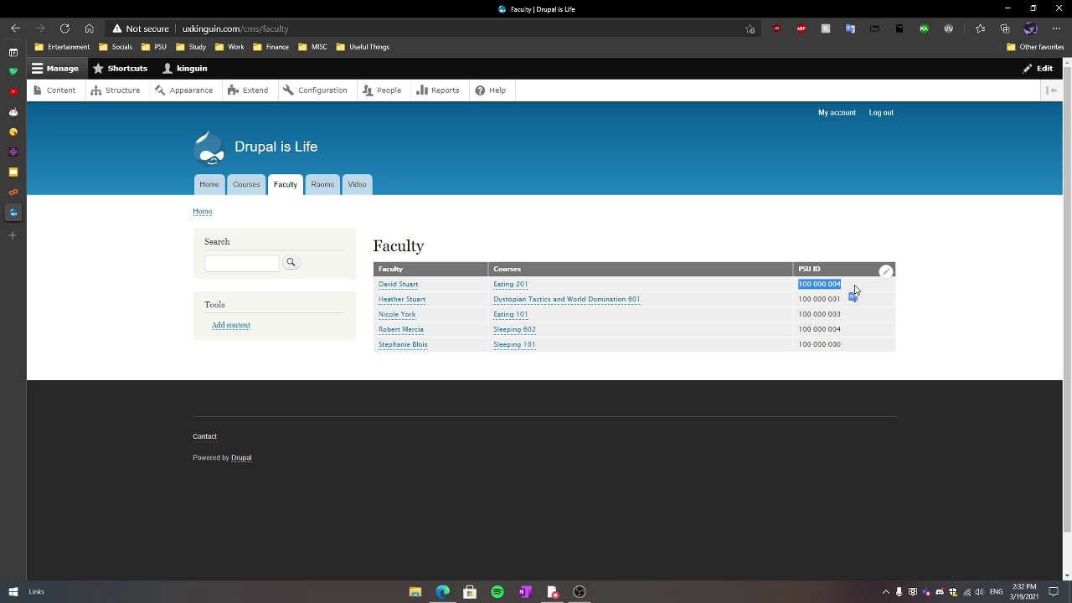
pyautogui.click(855, 288)
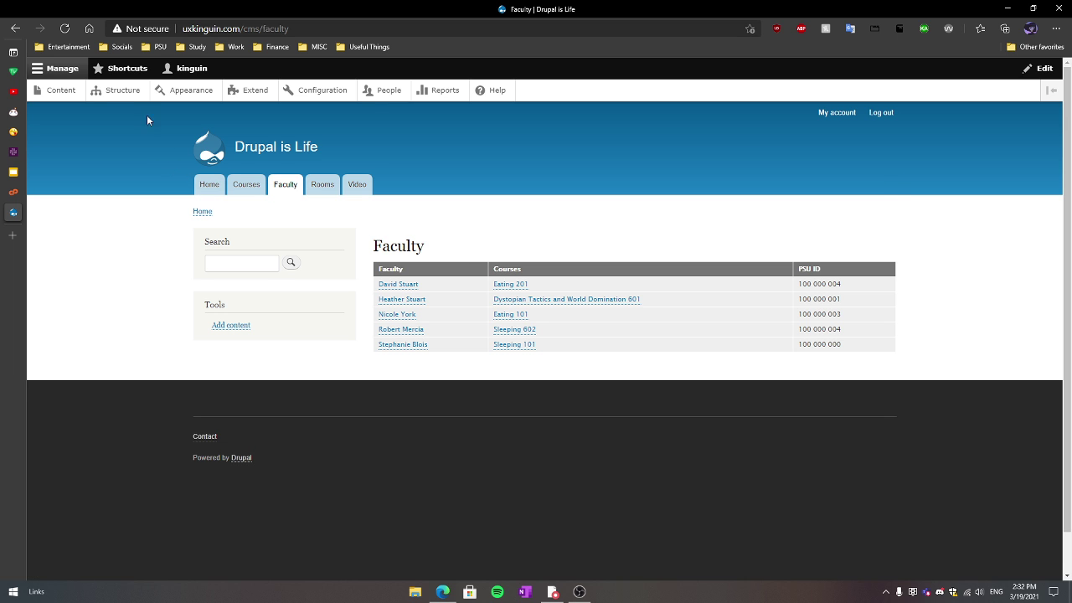
pyautogui.click(122, 91)
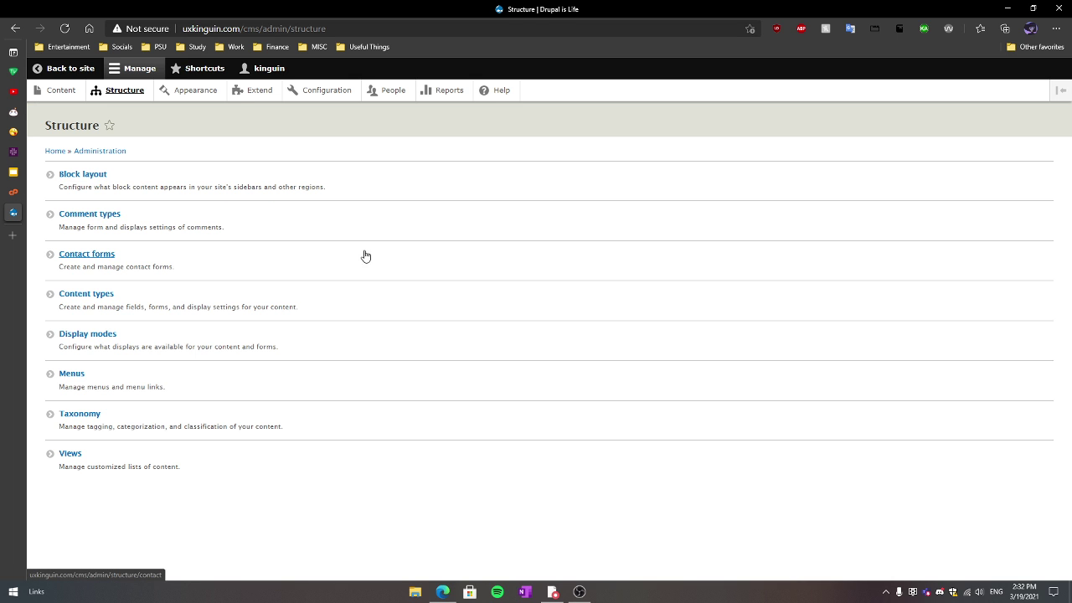
pyautogui.click(71, 453)
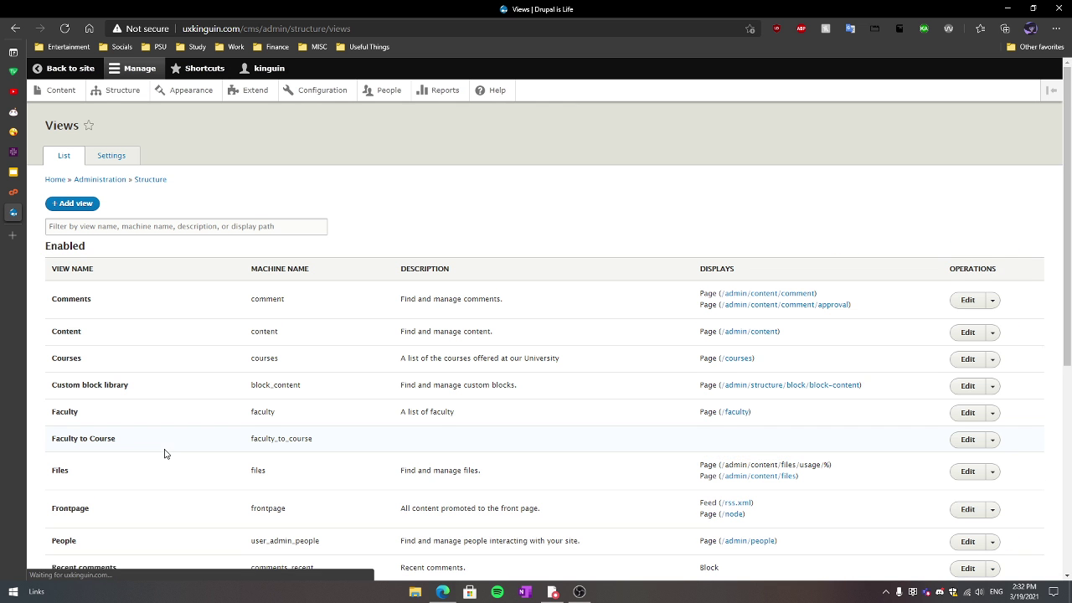
pyautogui.moveTo(1068, 211); pyautogui.dragTo(1070, 247)
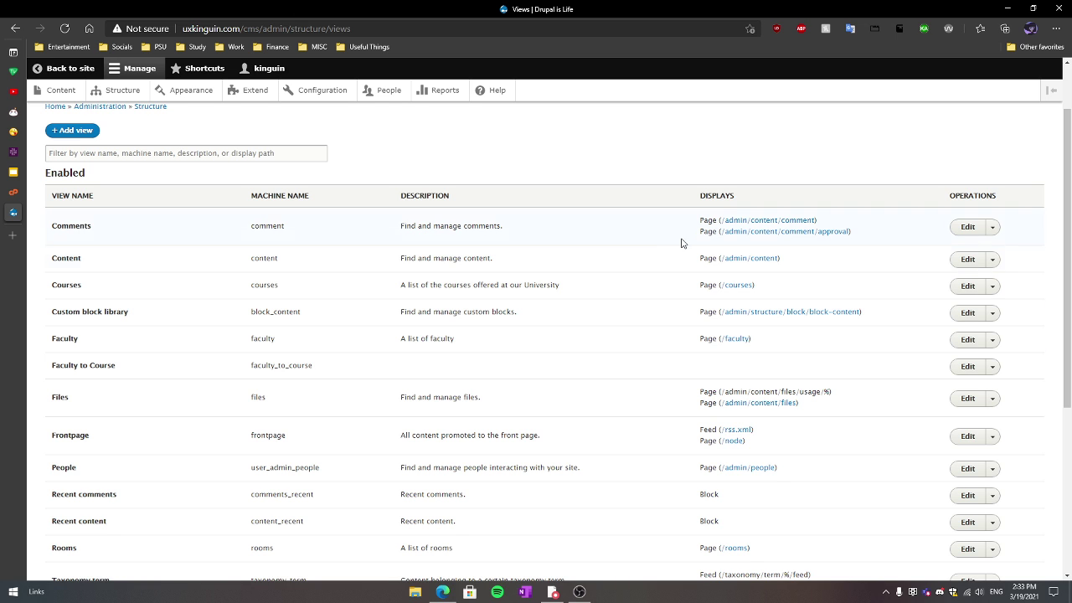
pyautogui.scroll(1, 641, 271)
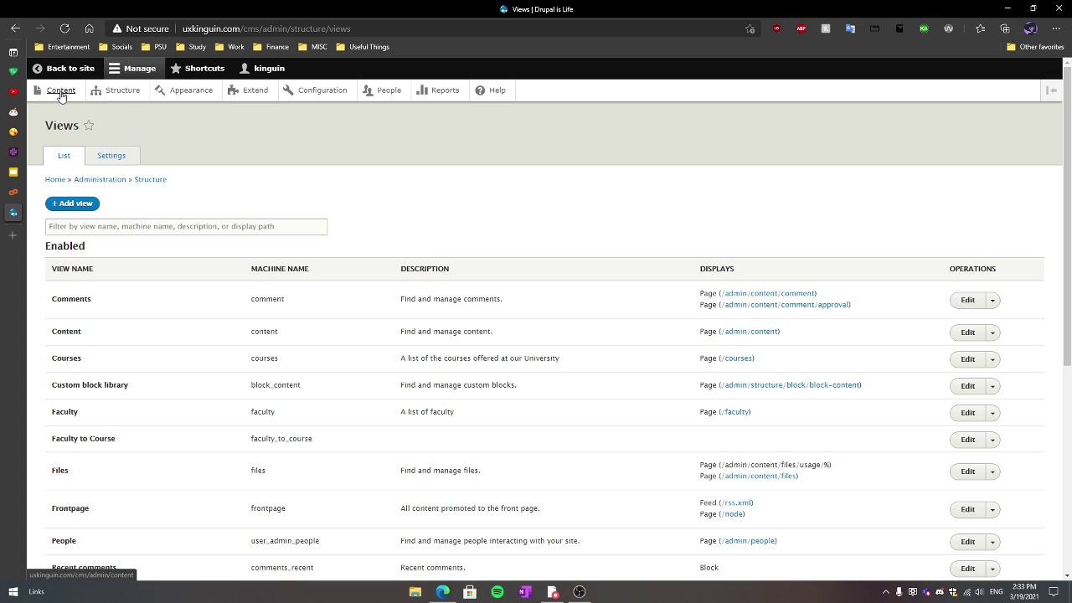
pyautogui.click(100, 91)
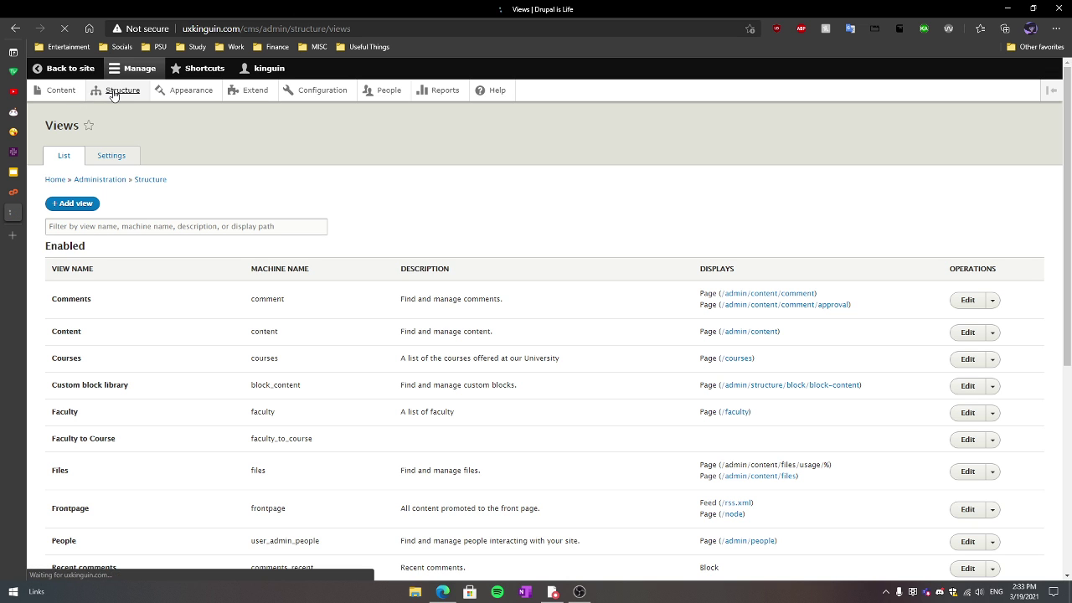
pyautogui.click(68, 73)
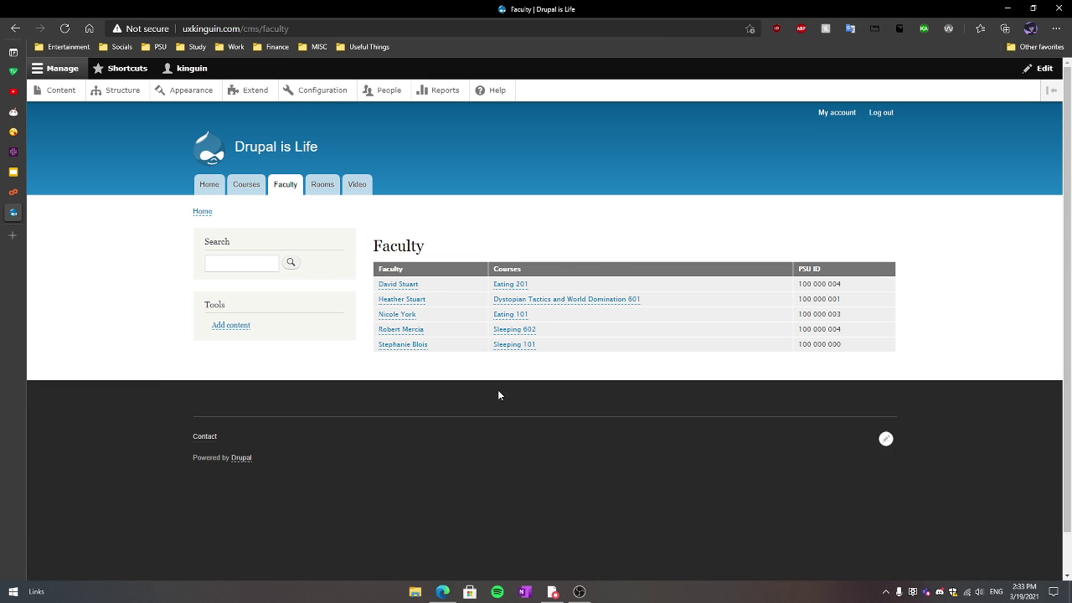